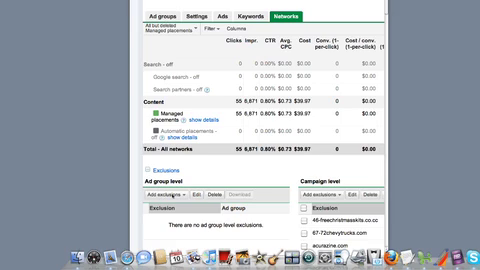
Bring up the campaign-level Add exclusions menu, after briefly opening the ad group level one.
click(183, 196)
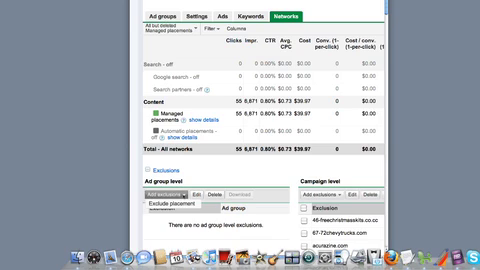
click(300, 195)
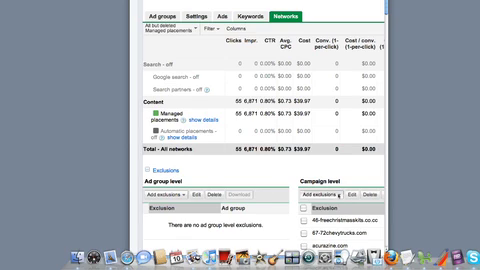
click(338, 195)
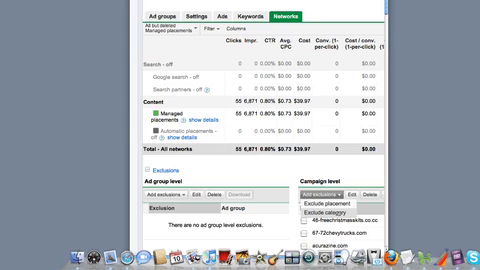
Choose Exclude category to open the campaign's category exclusion list.
click(327, 212)
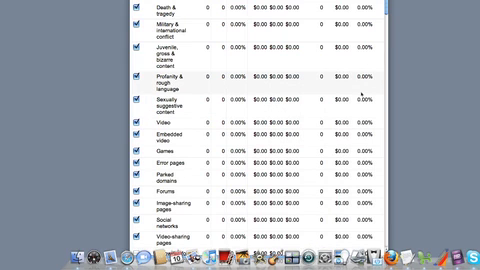
scroll(260, 130, down, 4)
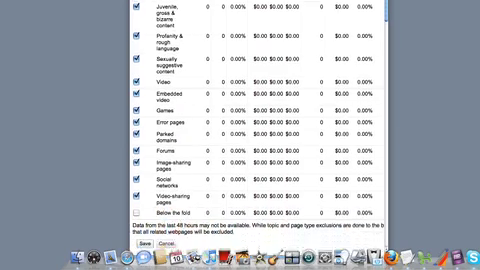
scroll(260, 130, up, 2)
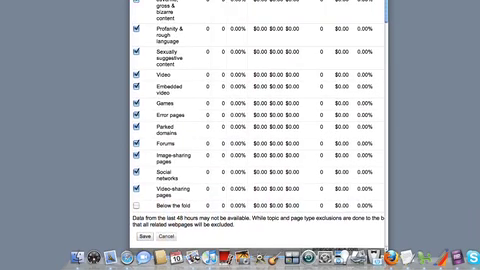
scroll(260, 130, down, 4)
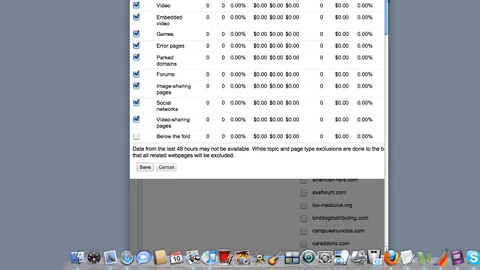
scroll(260, 100, up, 1)
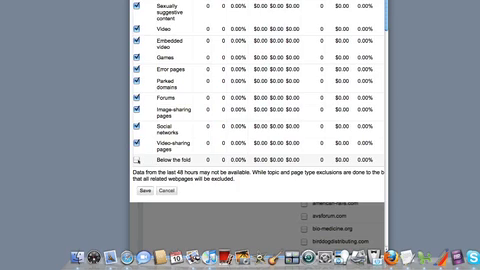
Check the 'Below the fold' category and save the campaign exclusions.
click(136, 159)
click(144, 190)
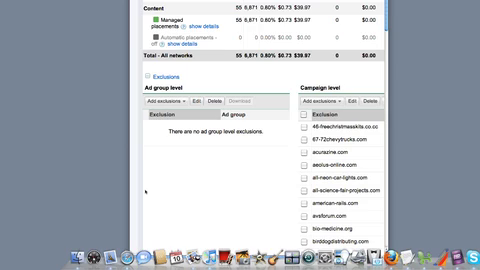